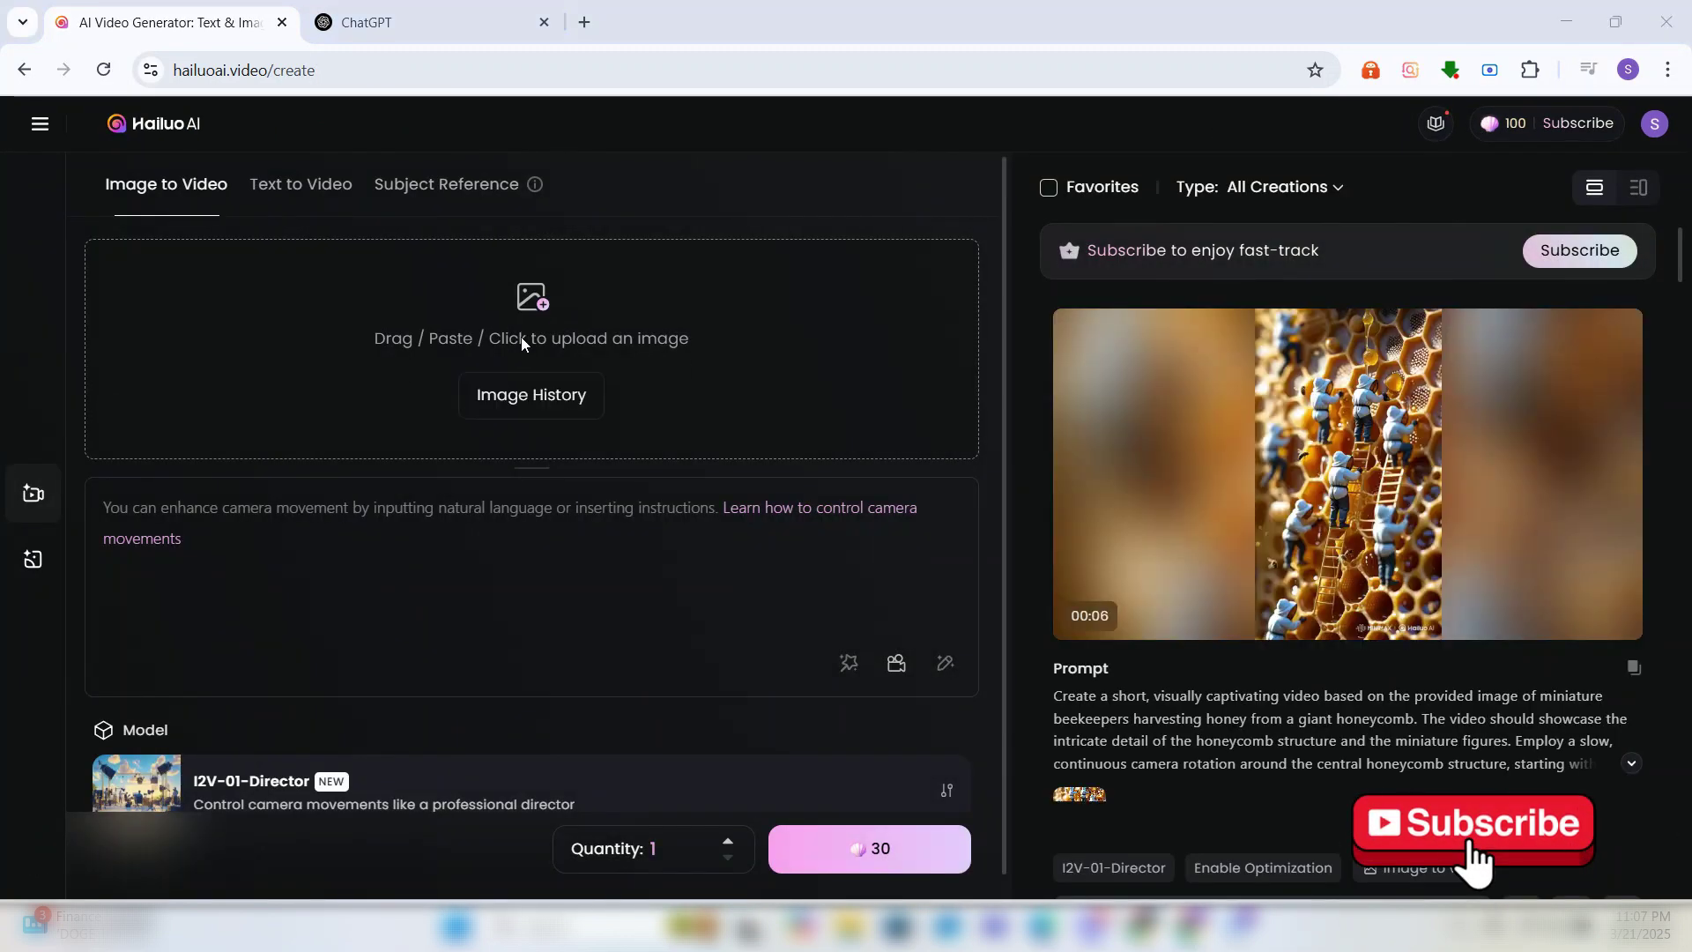
Step: Upload the 'Little peope' grape-vineyard photo as the image-to-video starting image
click(522, 341)
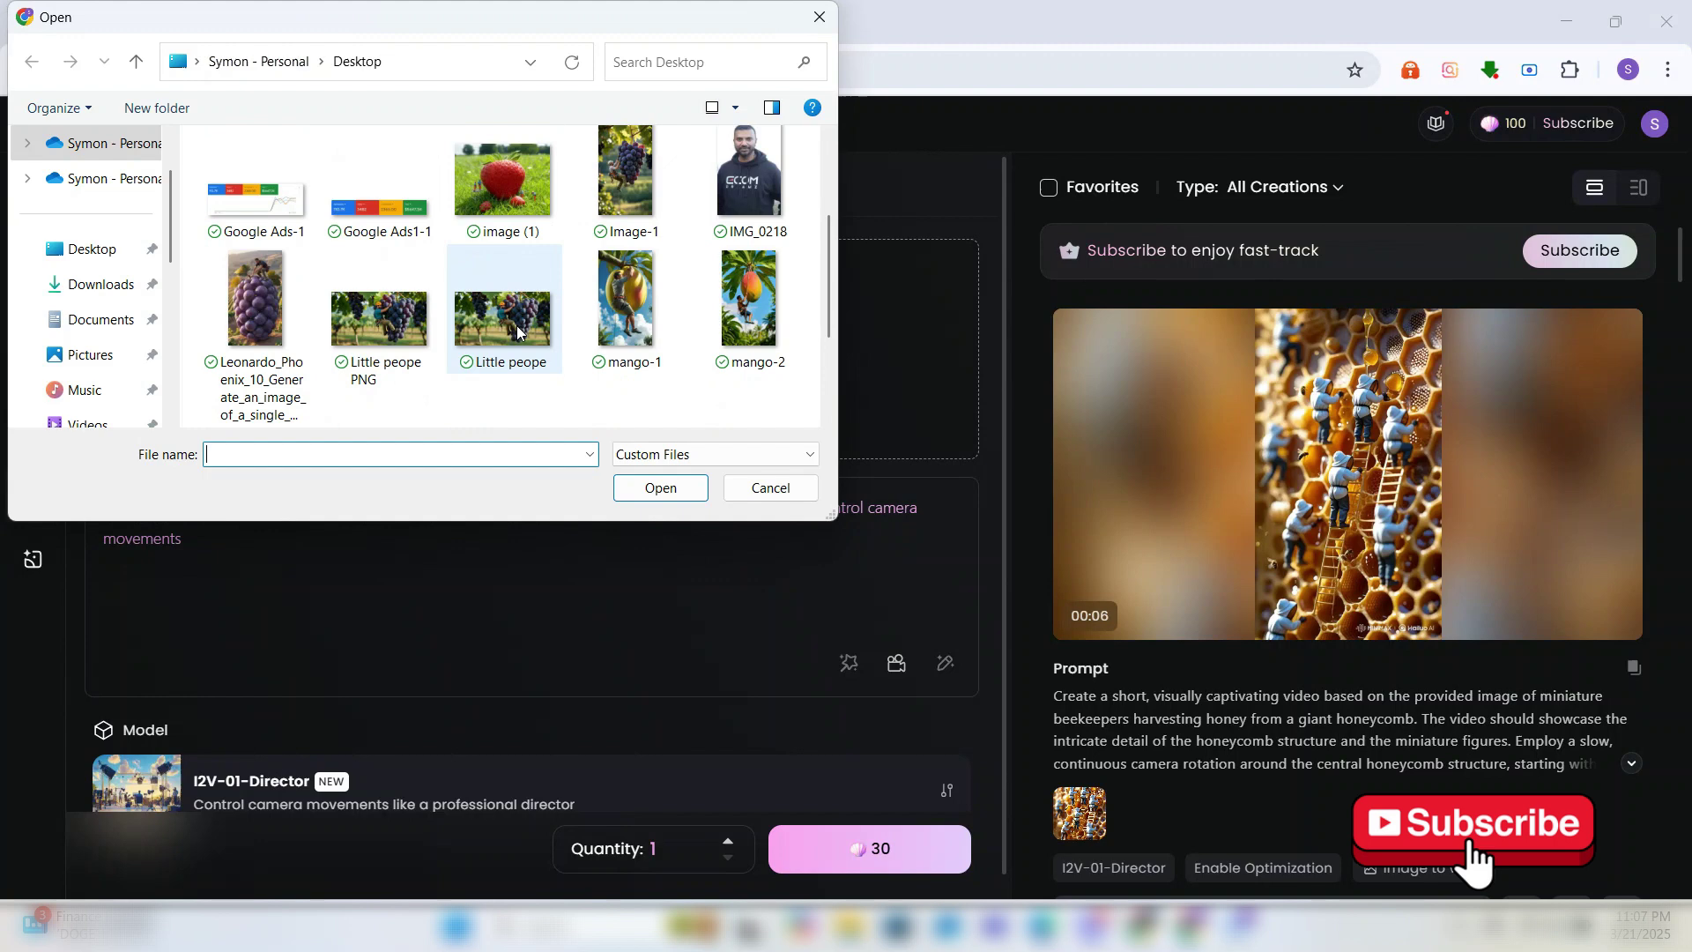
click(517, 331)
click(660, 488)
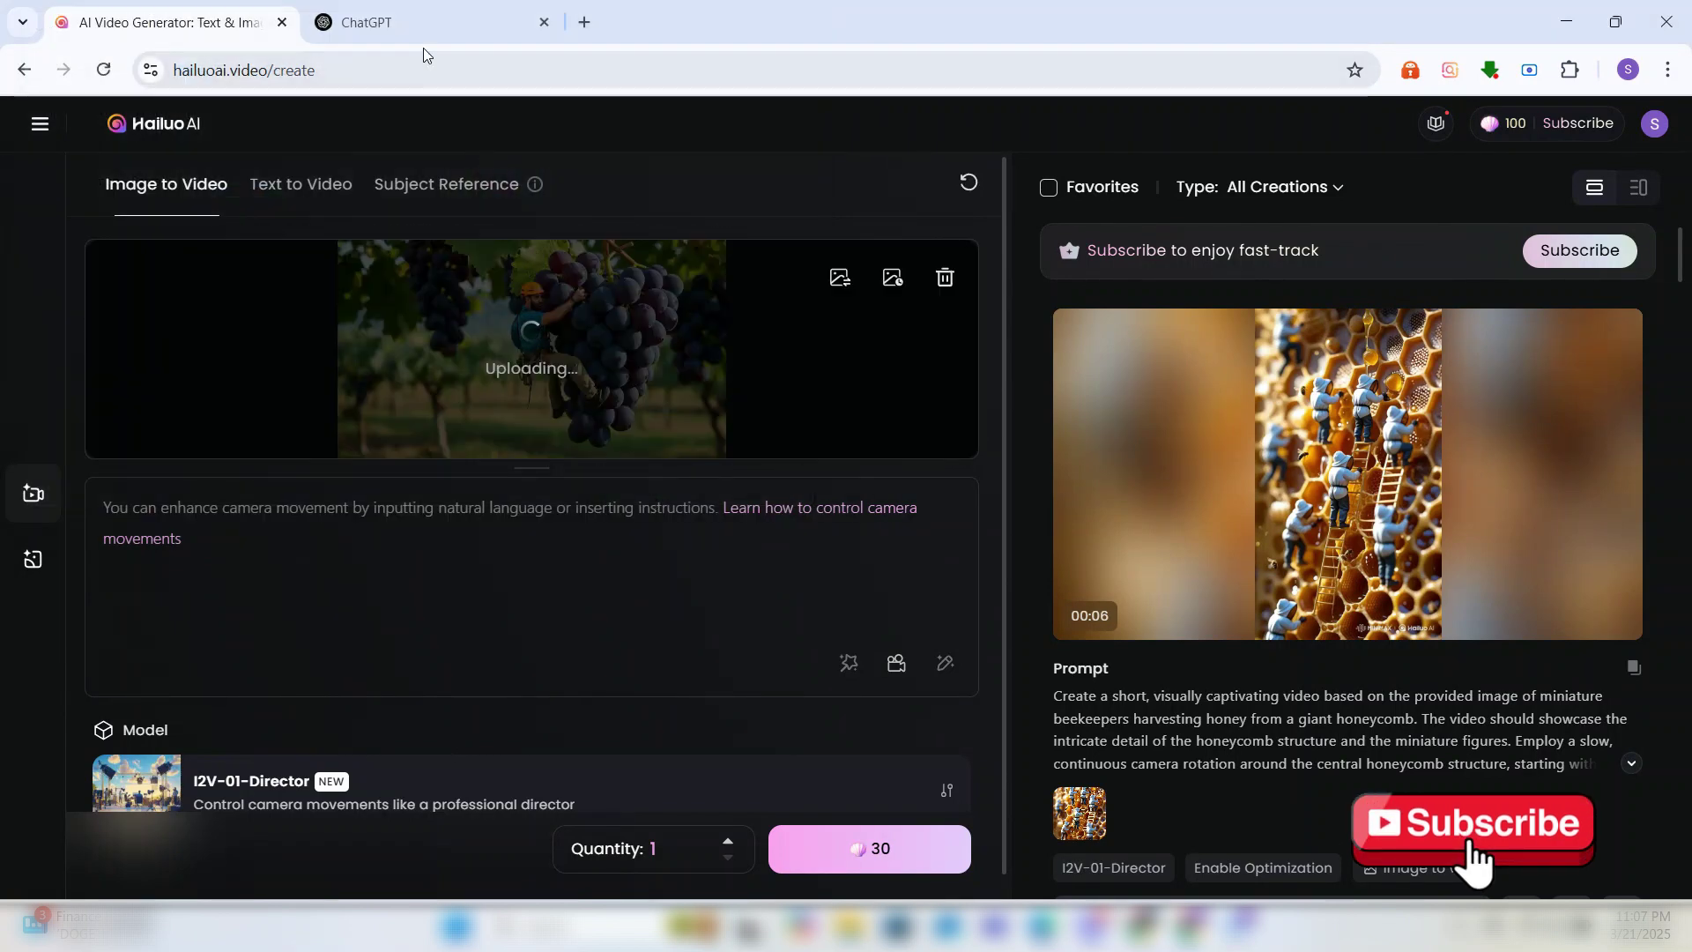
Step: Attach the grape-climber image to a new ChatGPT message
click(424, 33)
click(598, 563)
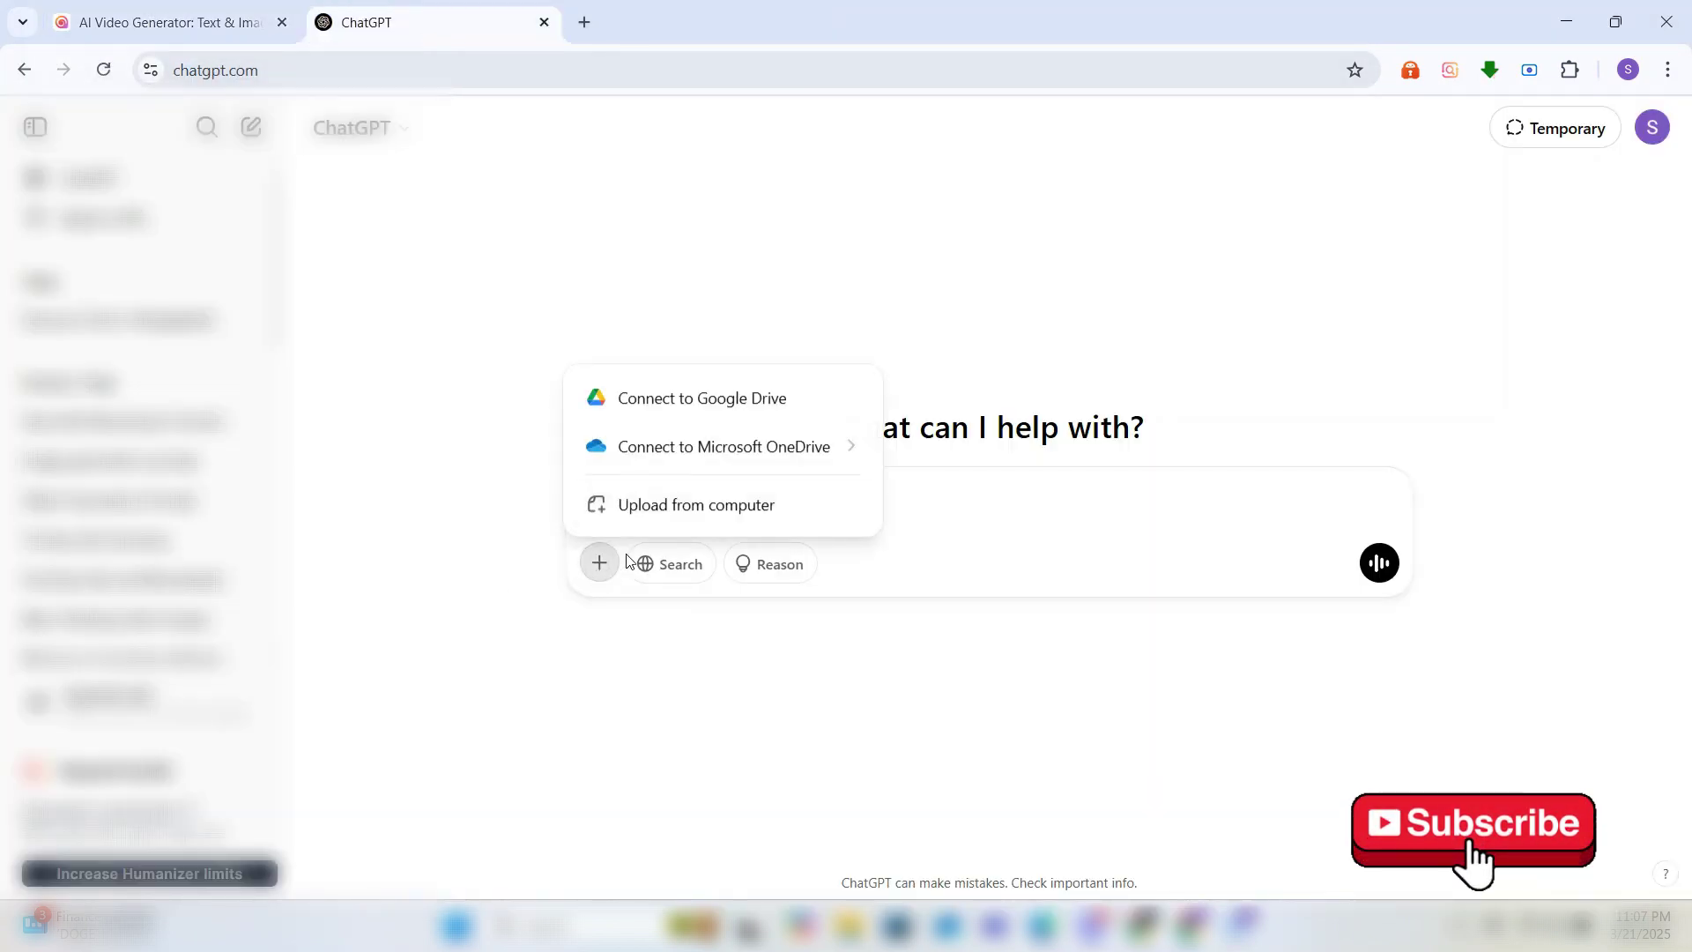
click(656, 505)
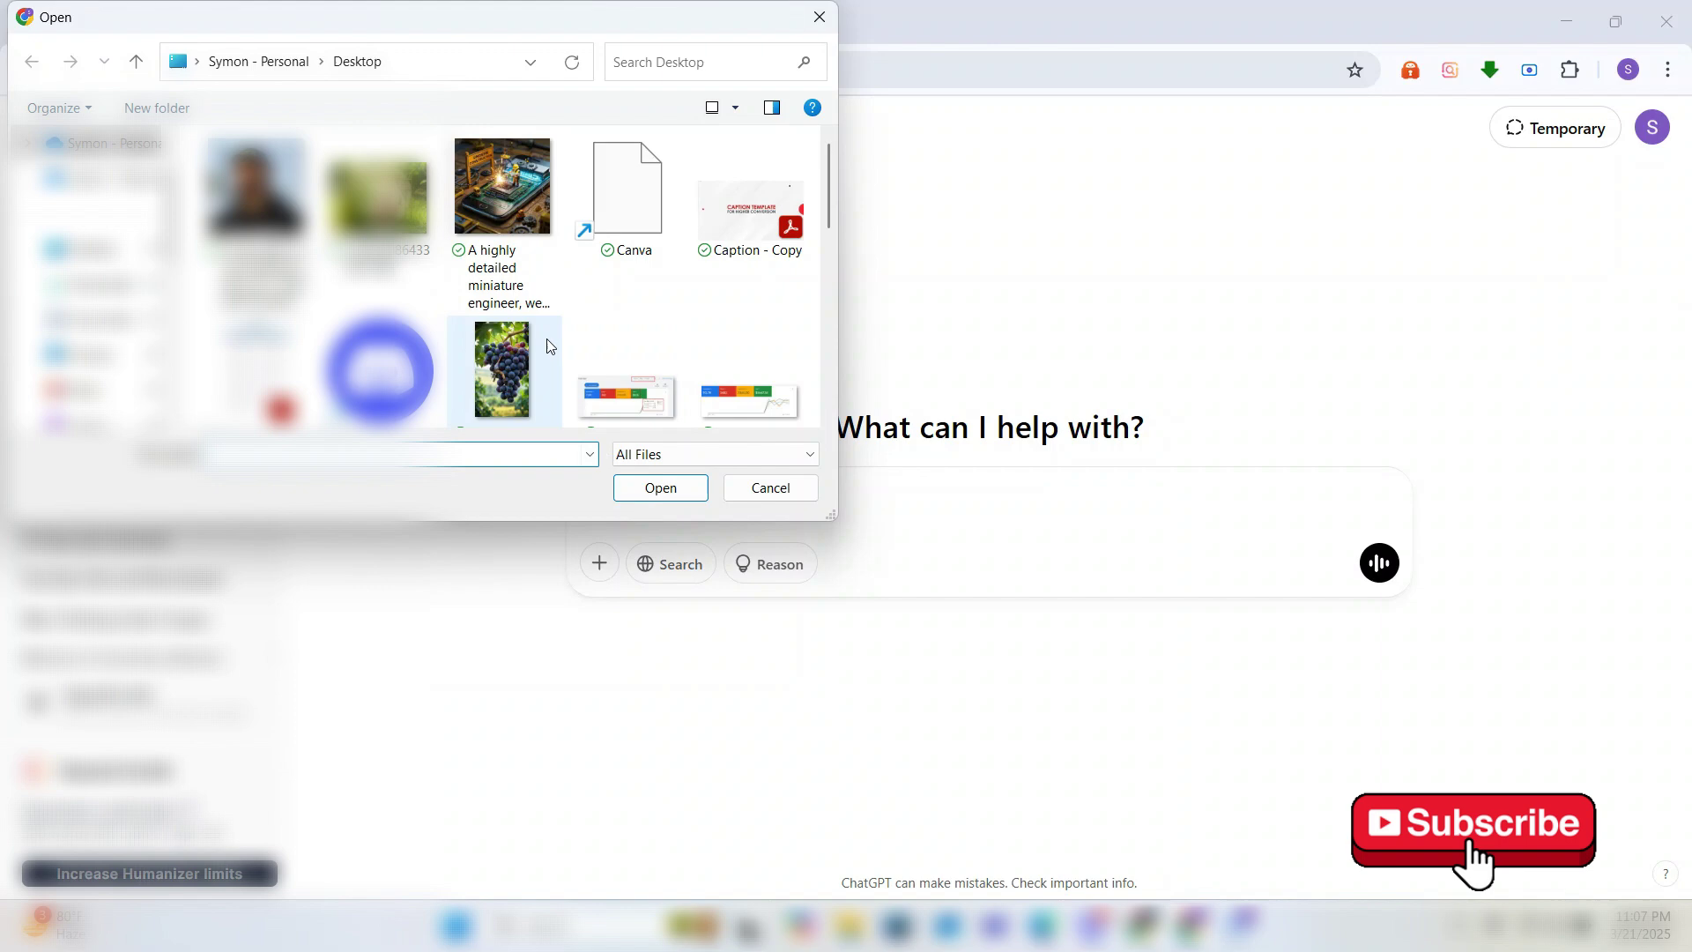
scroll(547, 347, down, 3)
scroll(546, 332, down, 3)
click(380, 198)
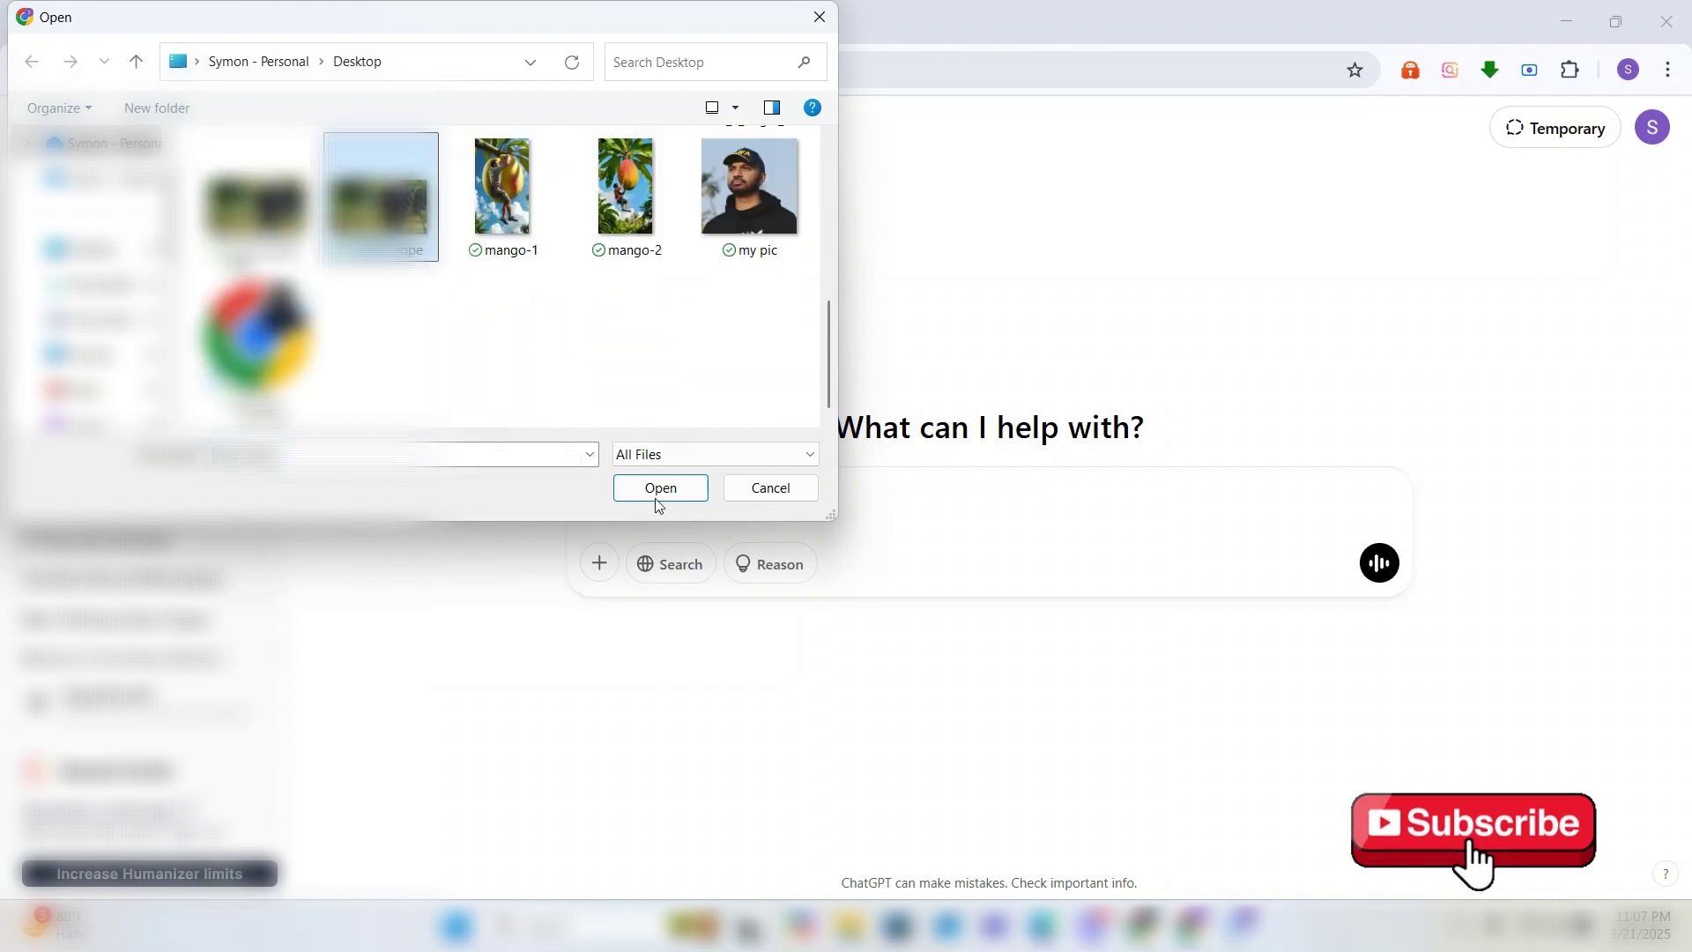
click(659, 487)
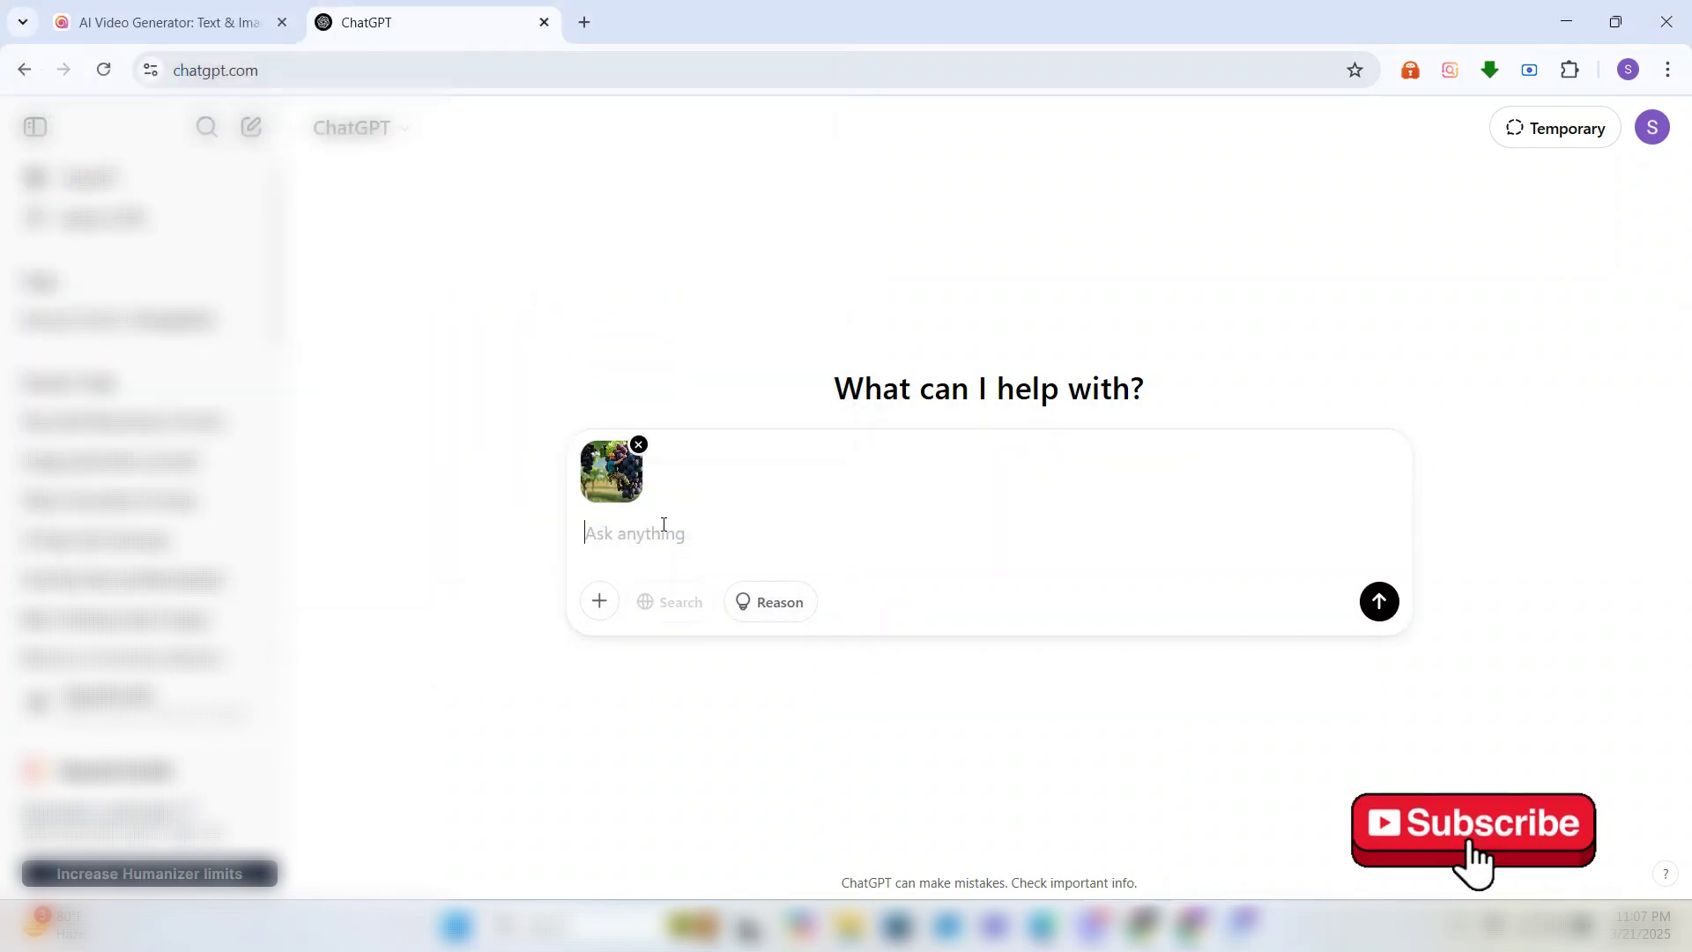
text(I want to generate)
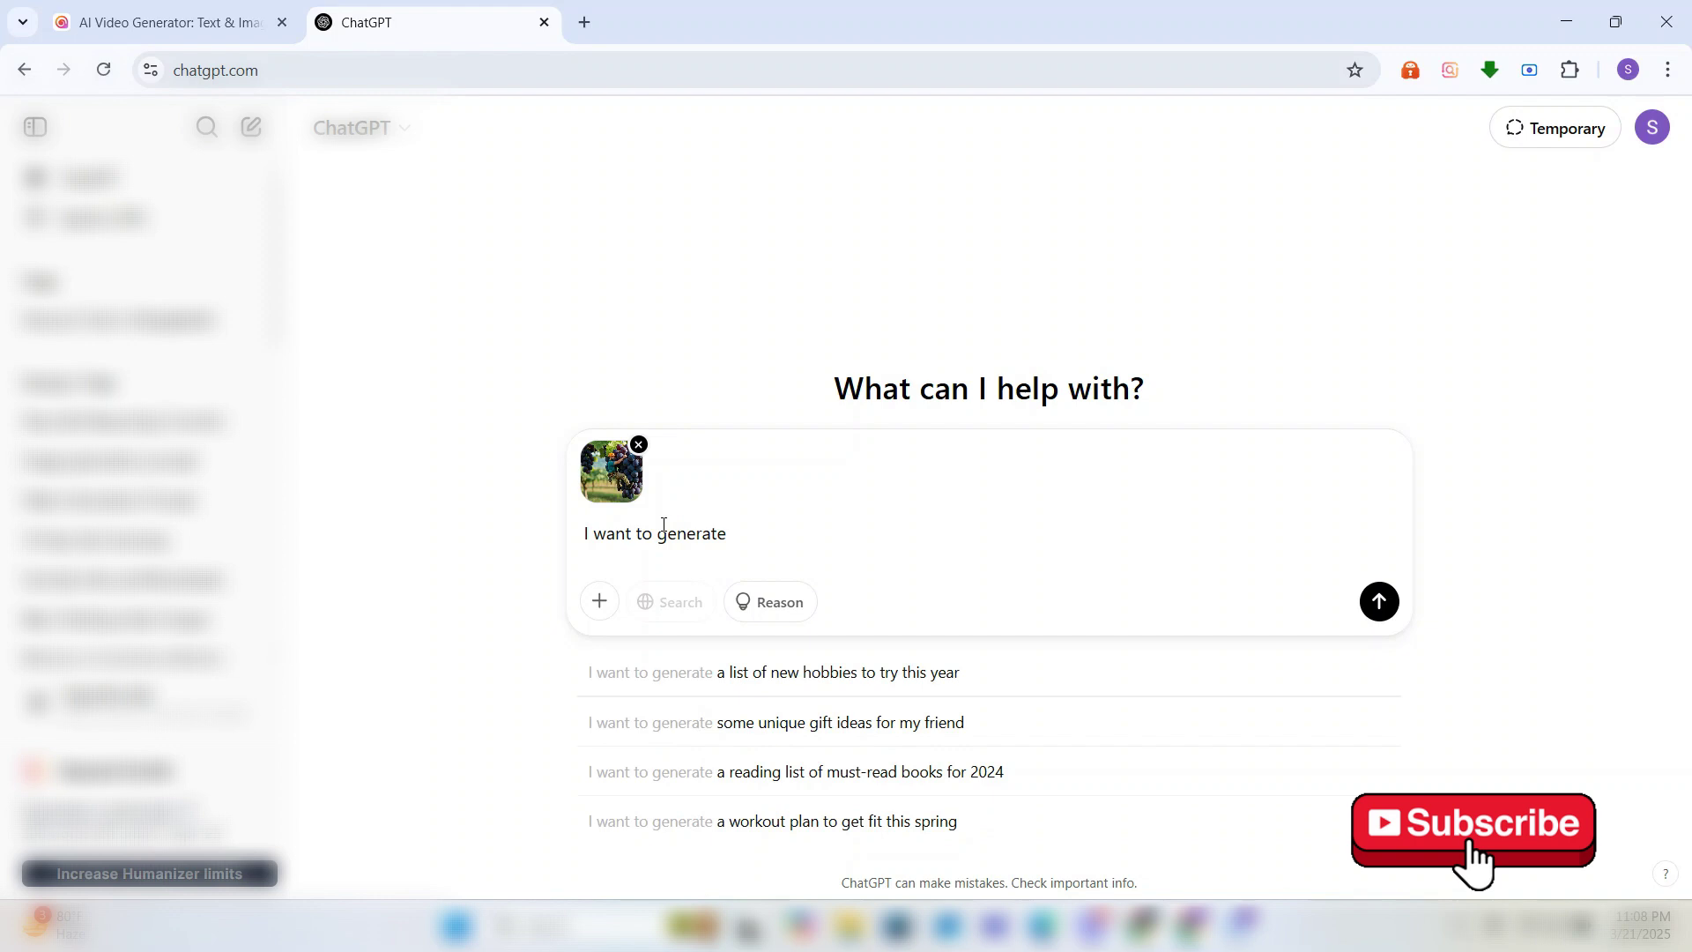
text( a video of it, with the )
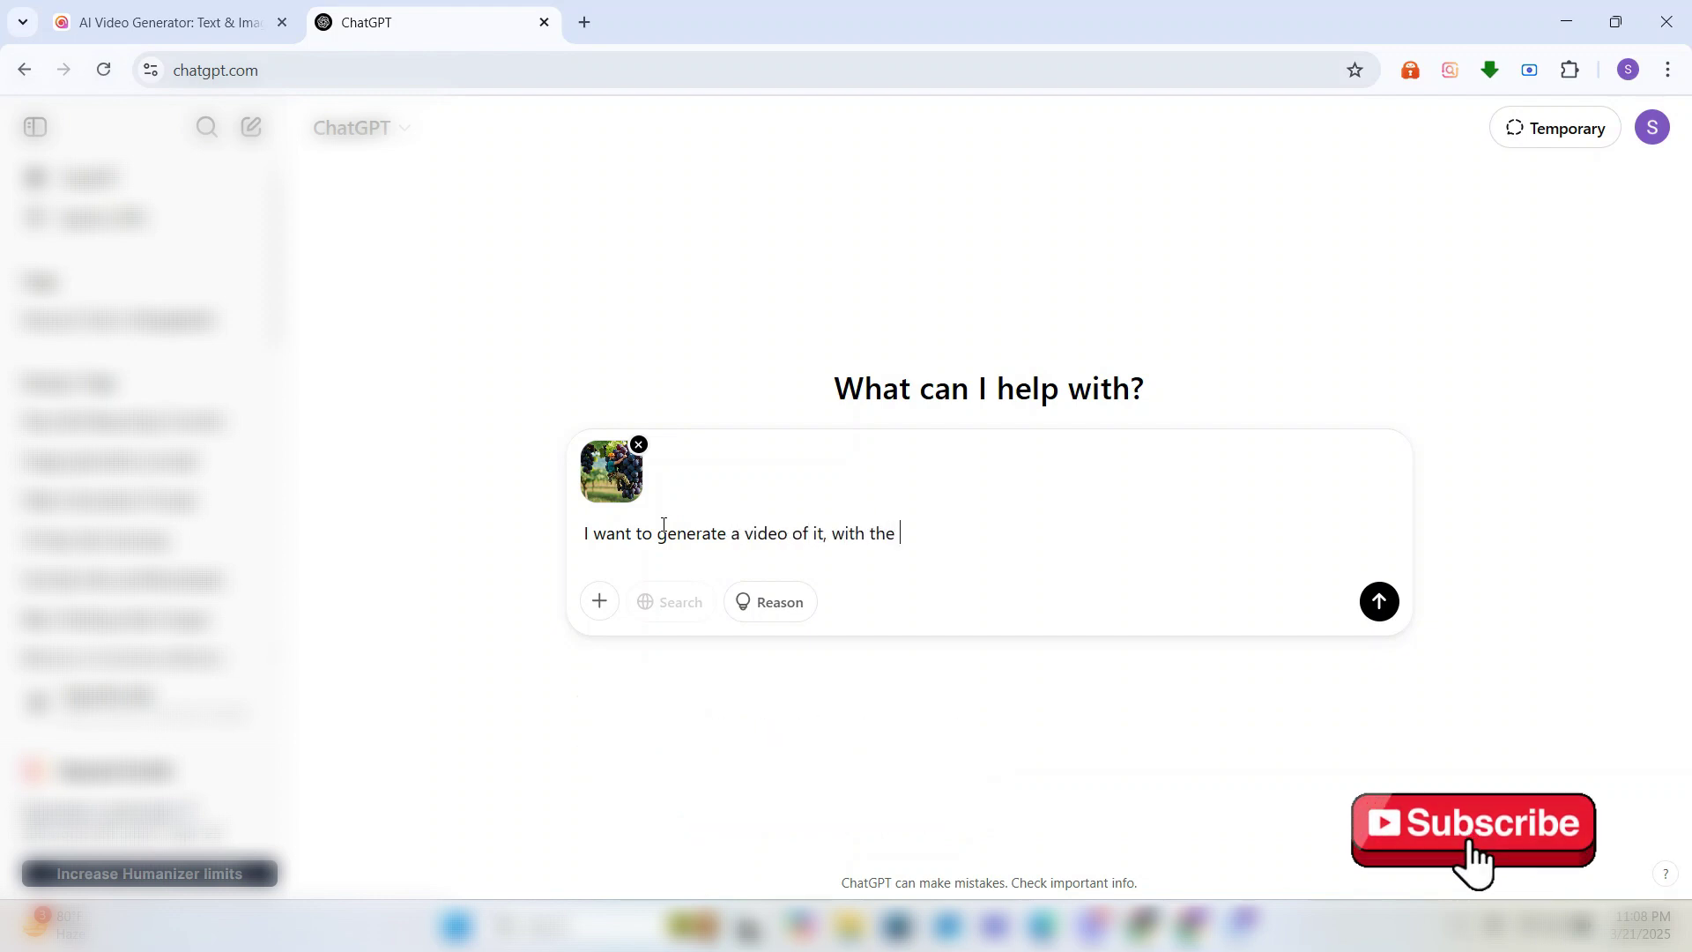
text(camera rotating)
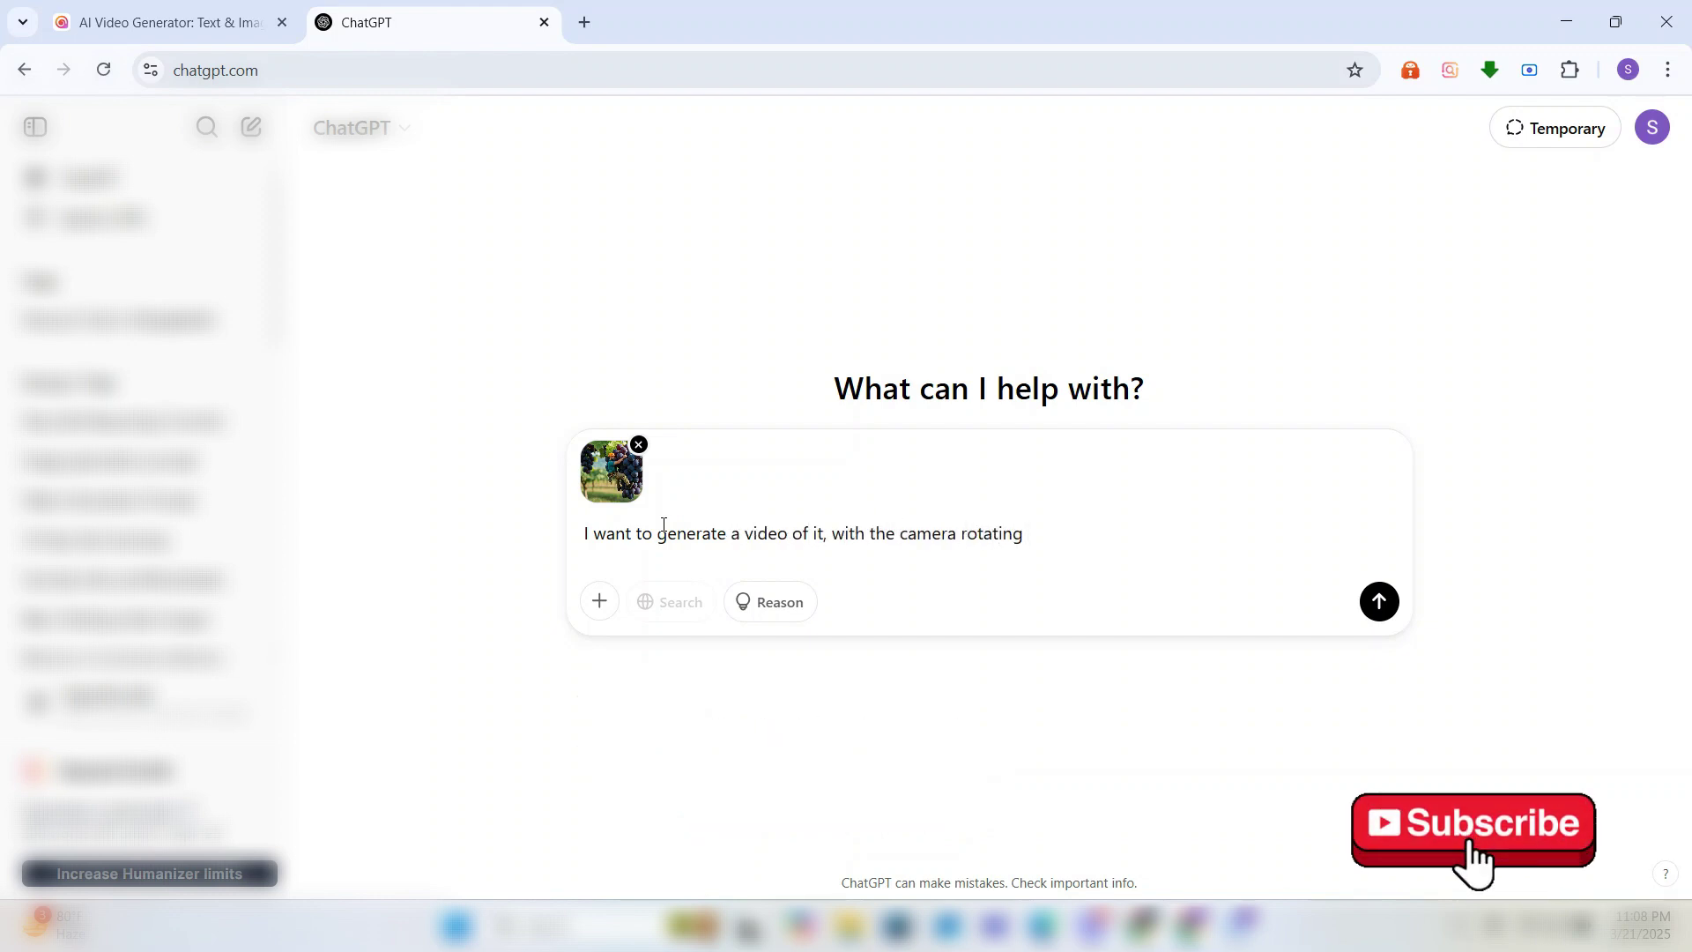
text( ar)
Step: Send ChatGPT the request for a rotating-camera video prompt for the image
key(BackSpace)
text(und the)
text( object. Now give a pro)
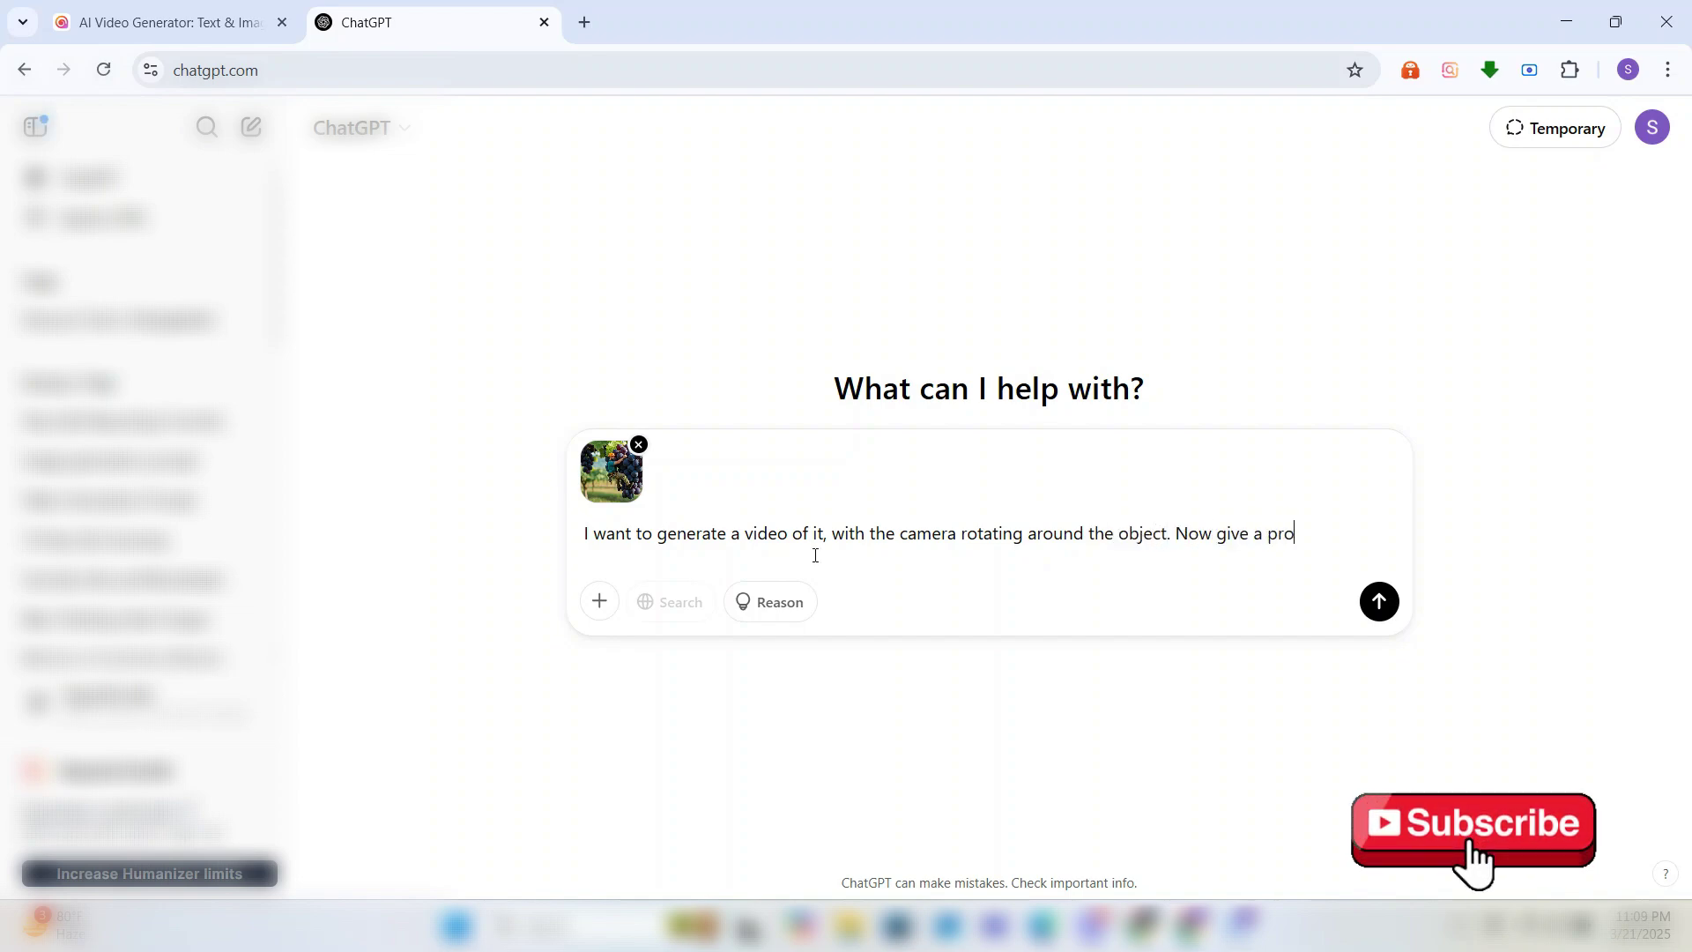
text(mpt for it.)
key(Return)
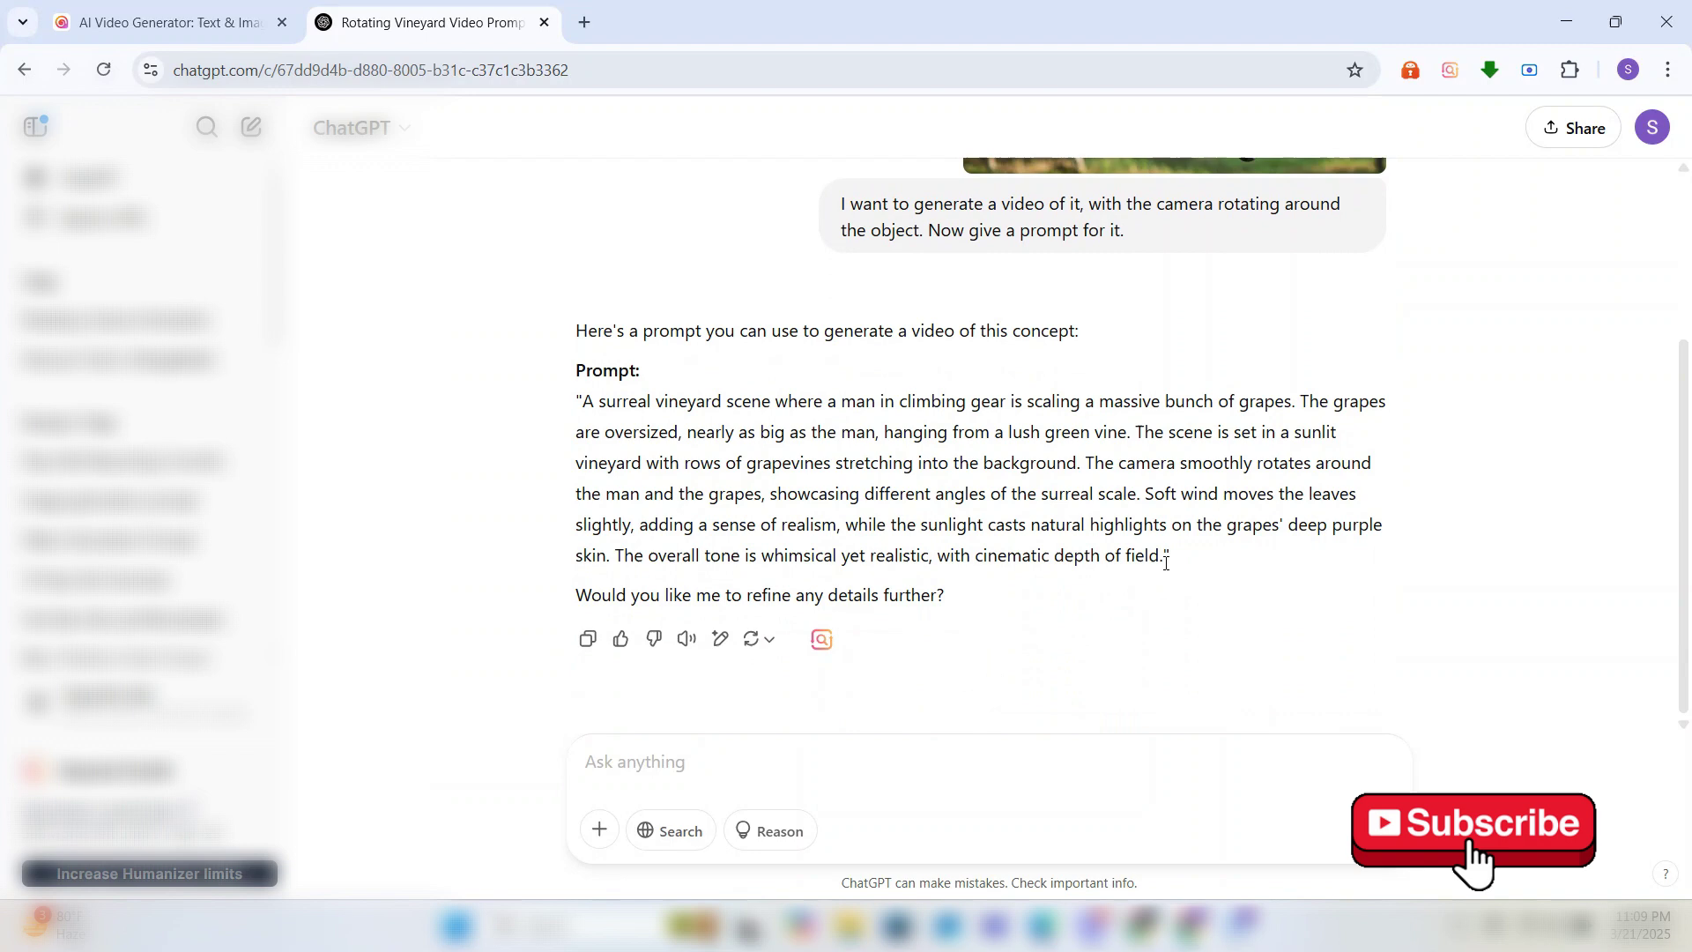
drag(1166, 556, 587, 400)
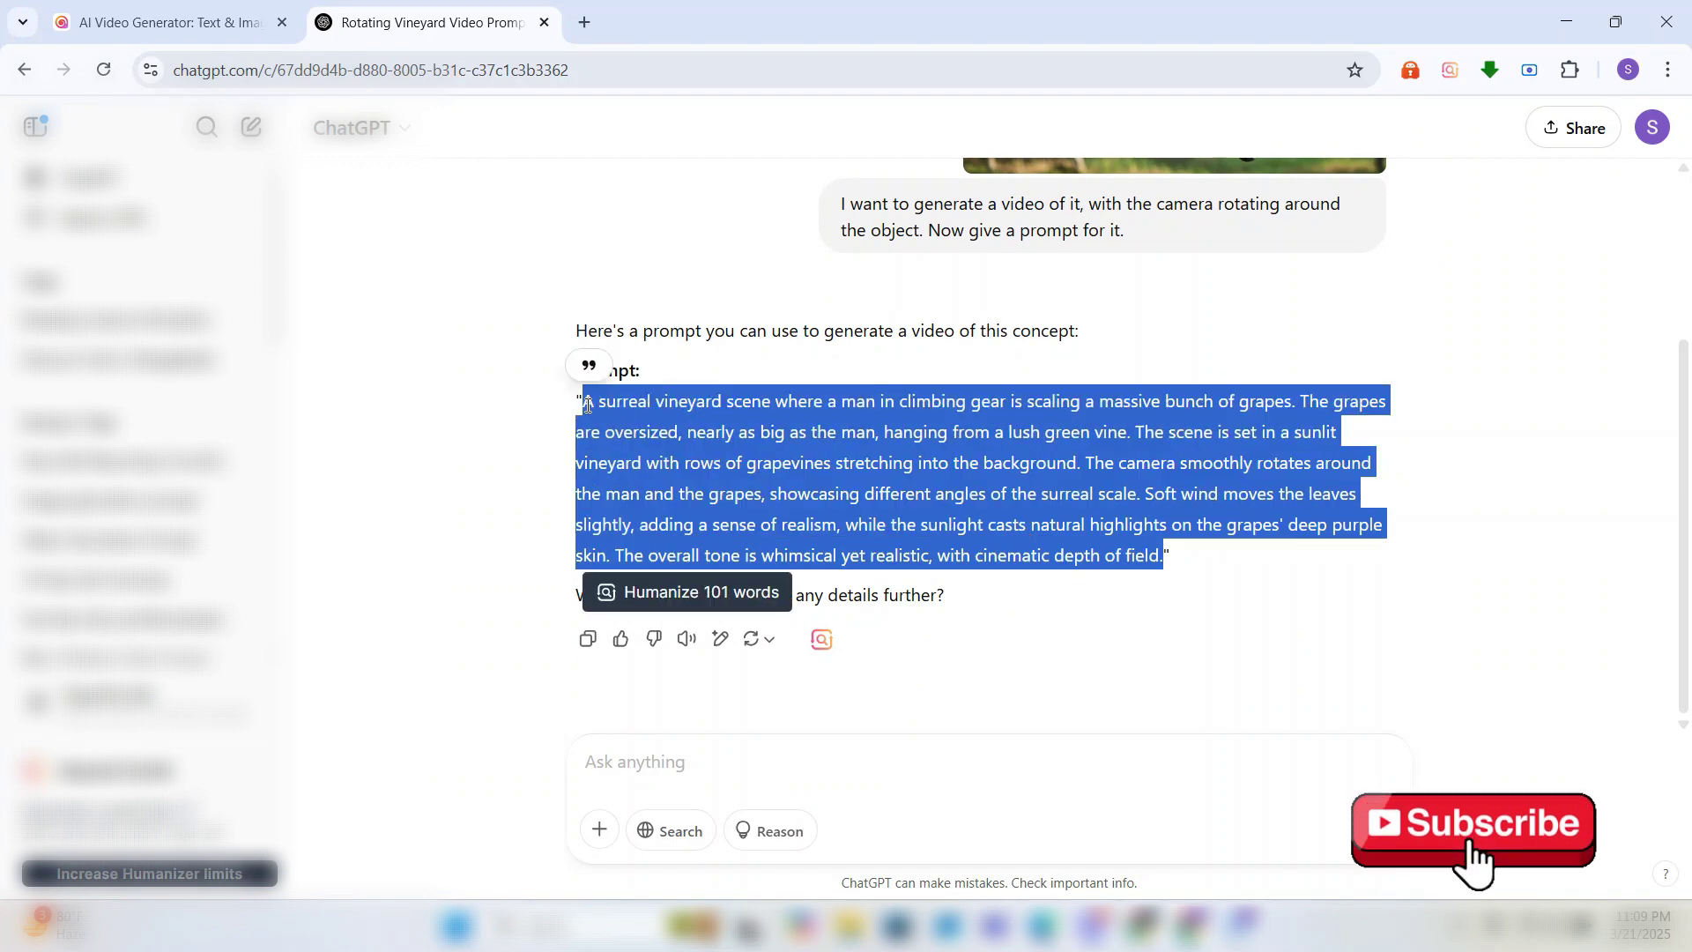
click(172, 23)
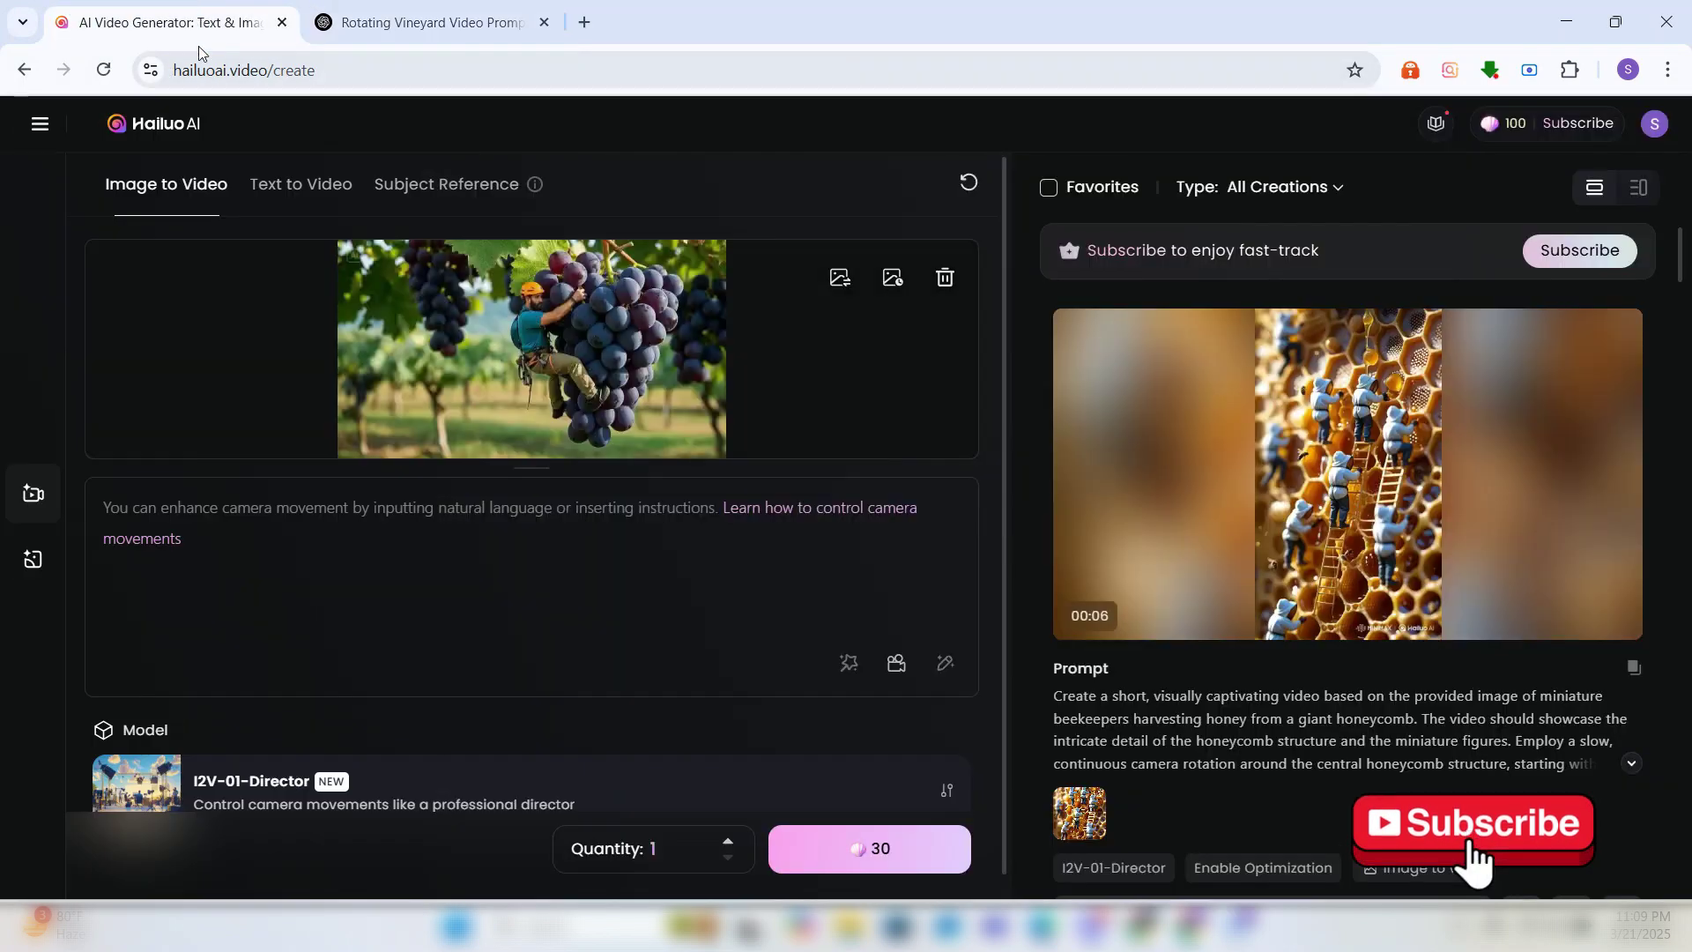
Step: Paste the ChatGPT vineyard prompt and add a Left circling camera move tag
click(421, 525)
text(A surreal vineyard scene where a man in climbing gear is scaling a massive bunch of grapes. The grapes are oversized, nearly as big as the man, hanging from a lush green vine. The scene is set in a sunlit vineyard with rows of grapevines stretching into the background. The camera smoothly rotates around the man and the grapes, showcasing different angles of the surreal scale. Soft wind moves the leaves slightly, adding a sense of realism, while the sunlight casts natural highlights on the grapes' deep purple skin. The overall tone is whimsical yet realistic, with cinematic depth of field.)
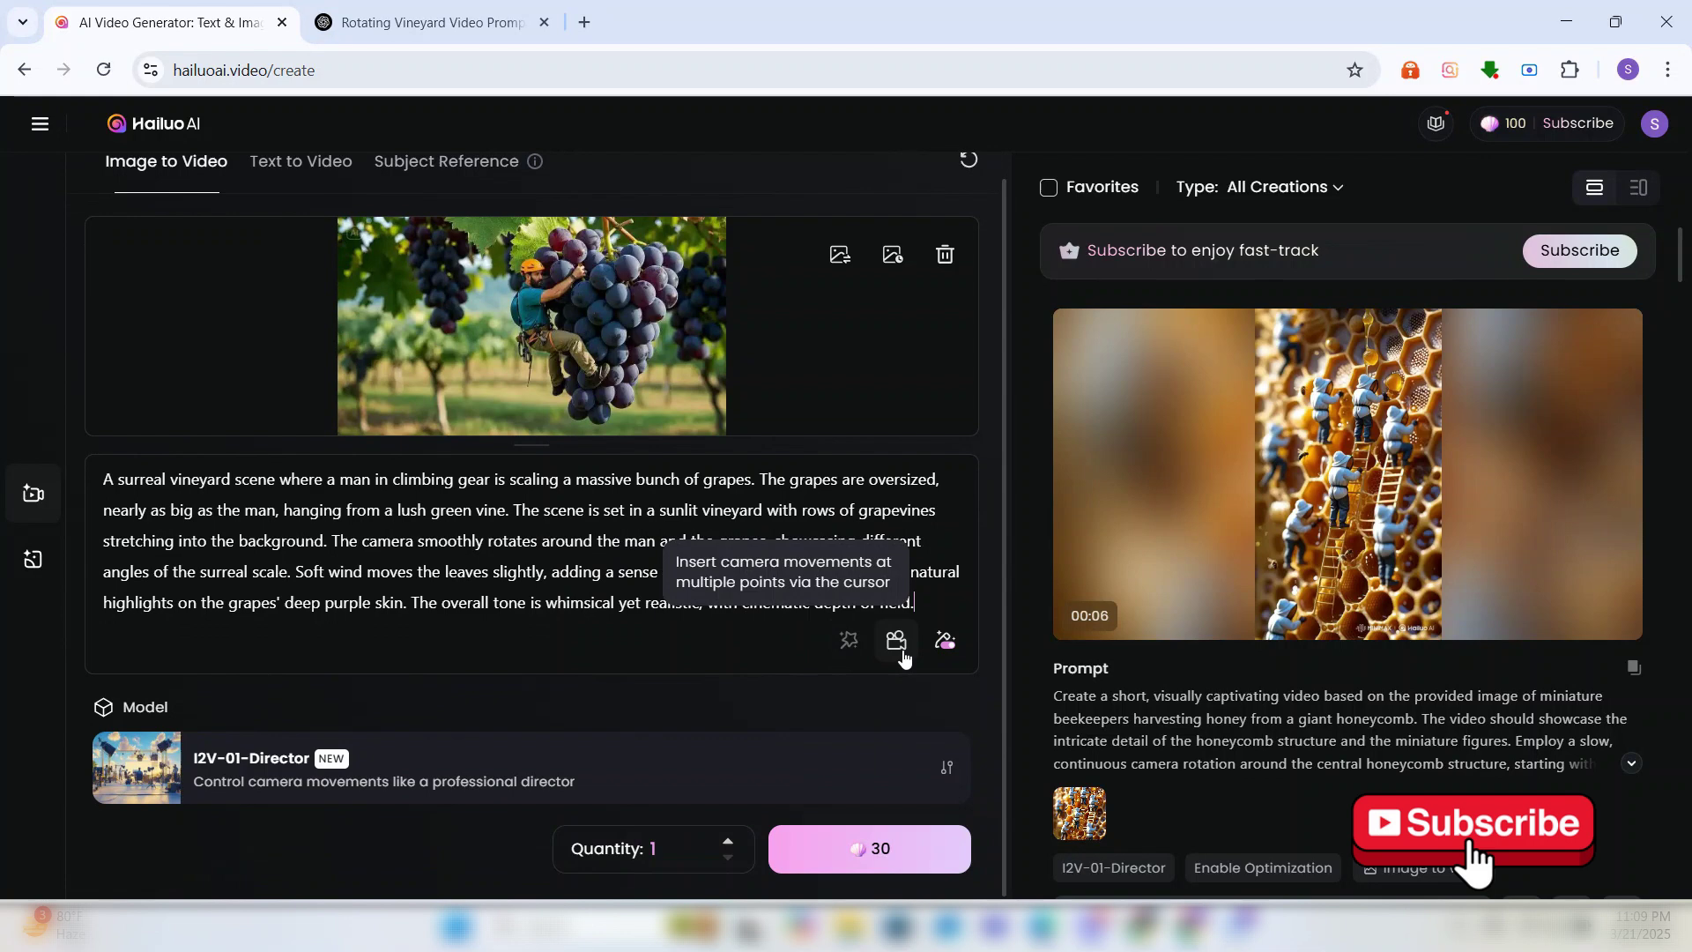
click(897, 641)
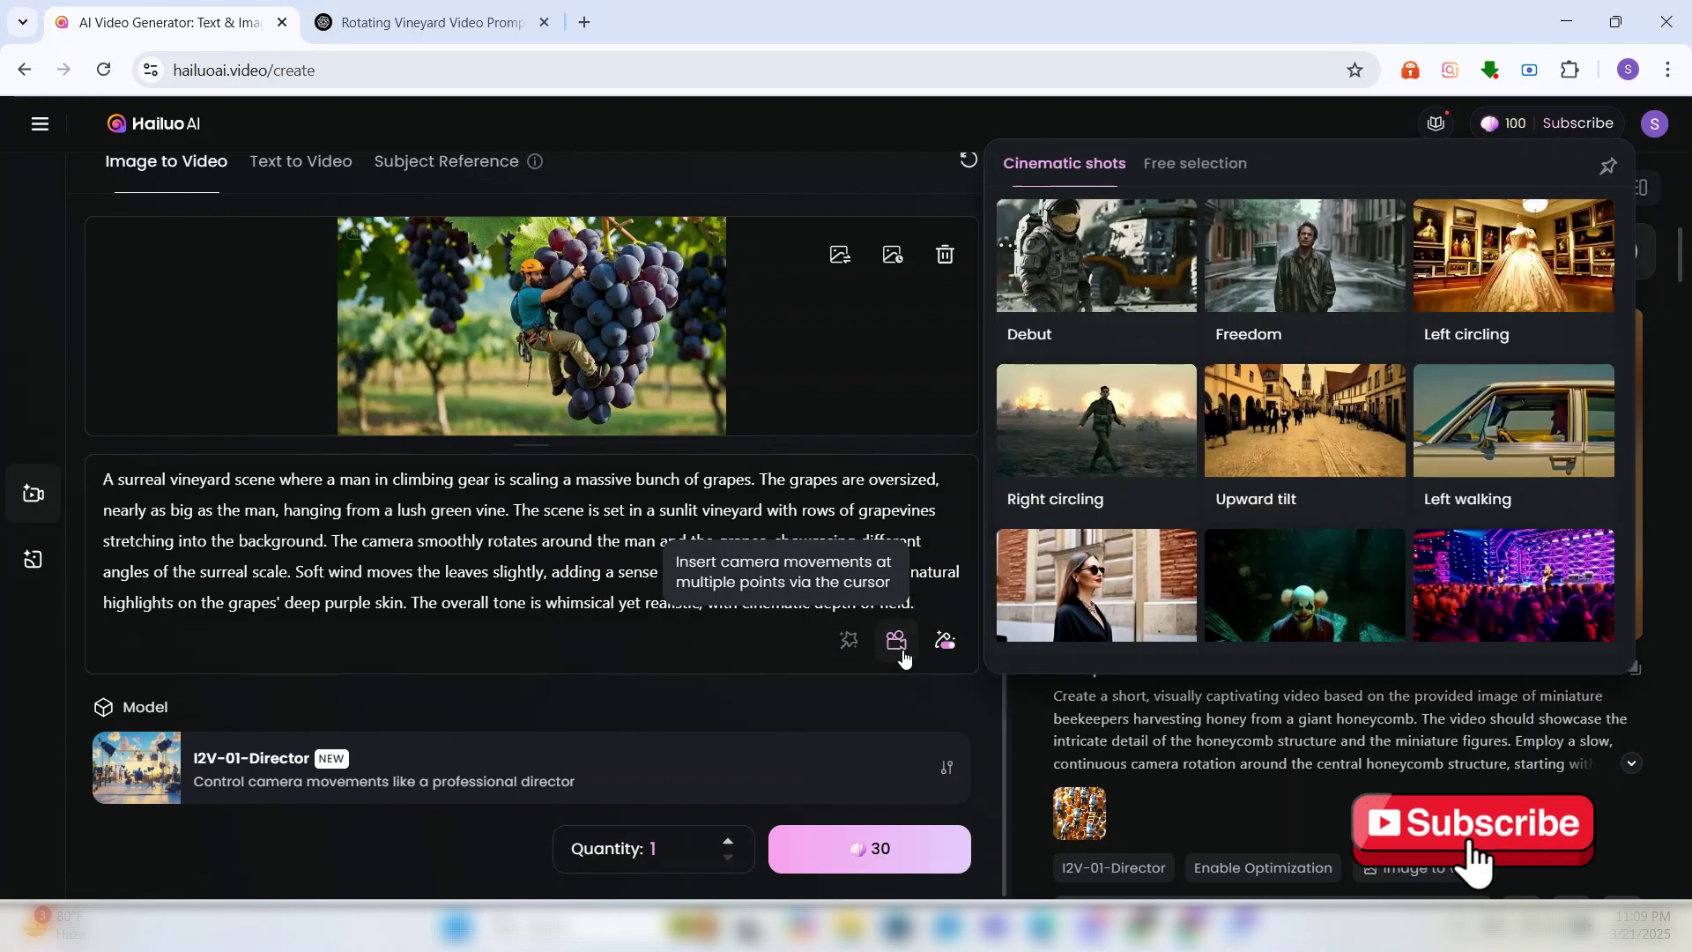
mouse_move(1512, 275)
click(1455, 289)
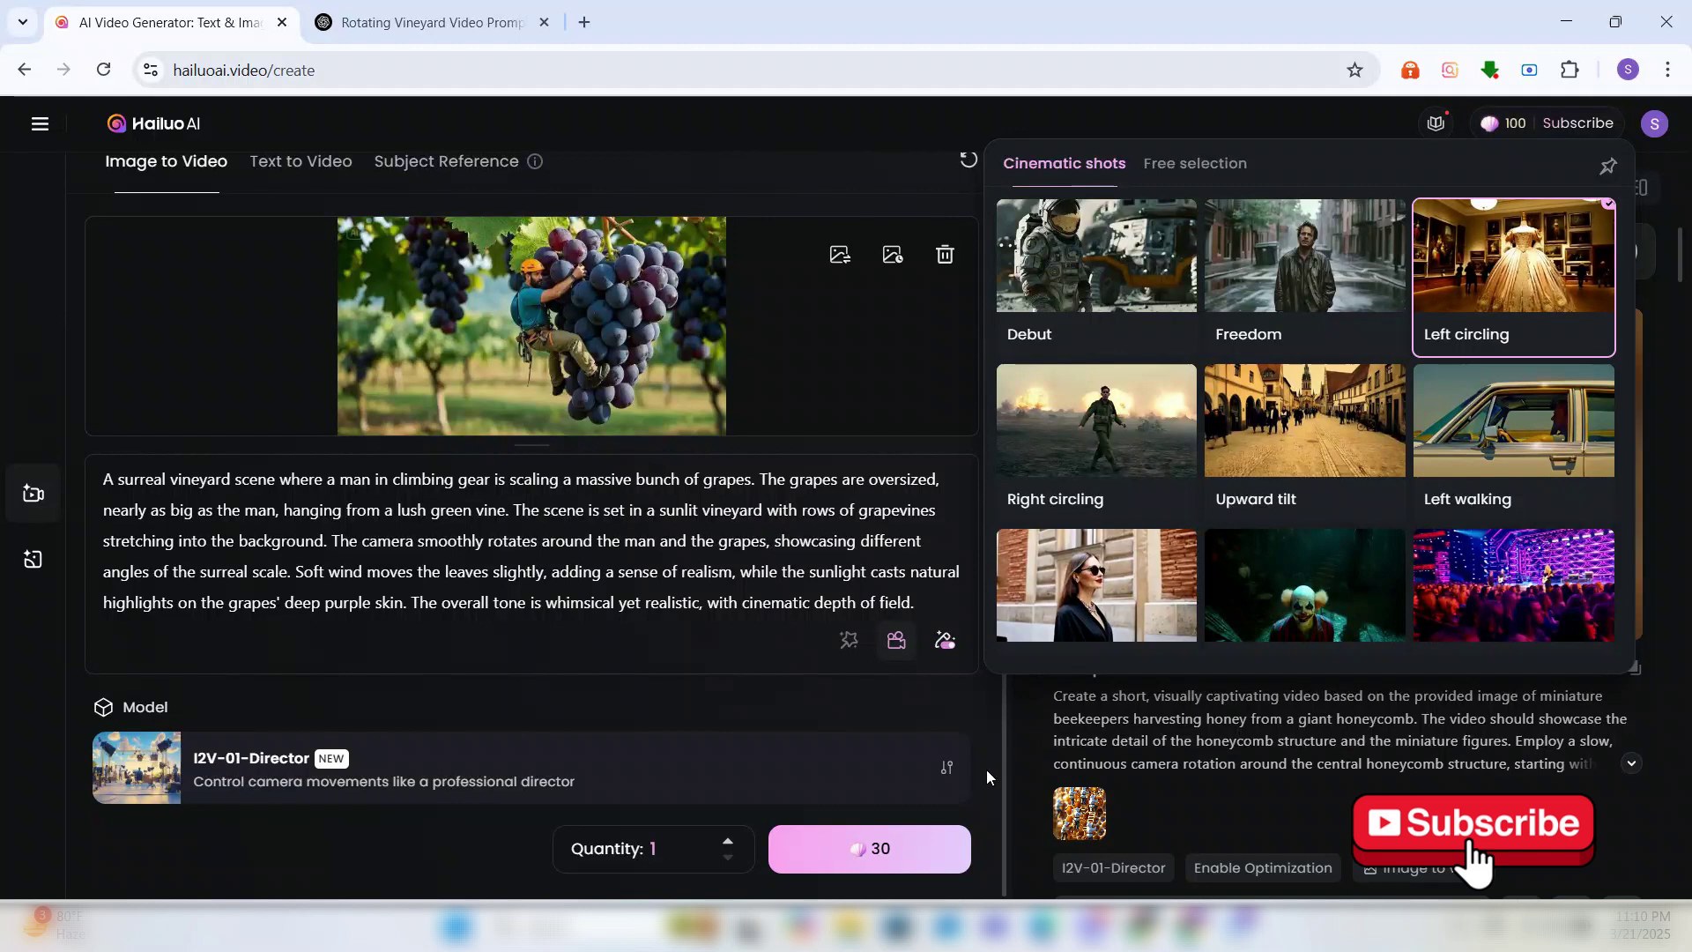
click(456, 610)
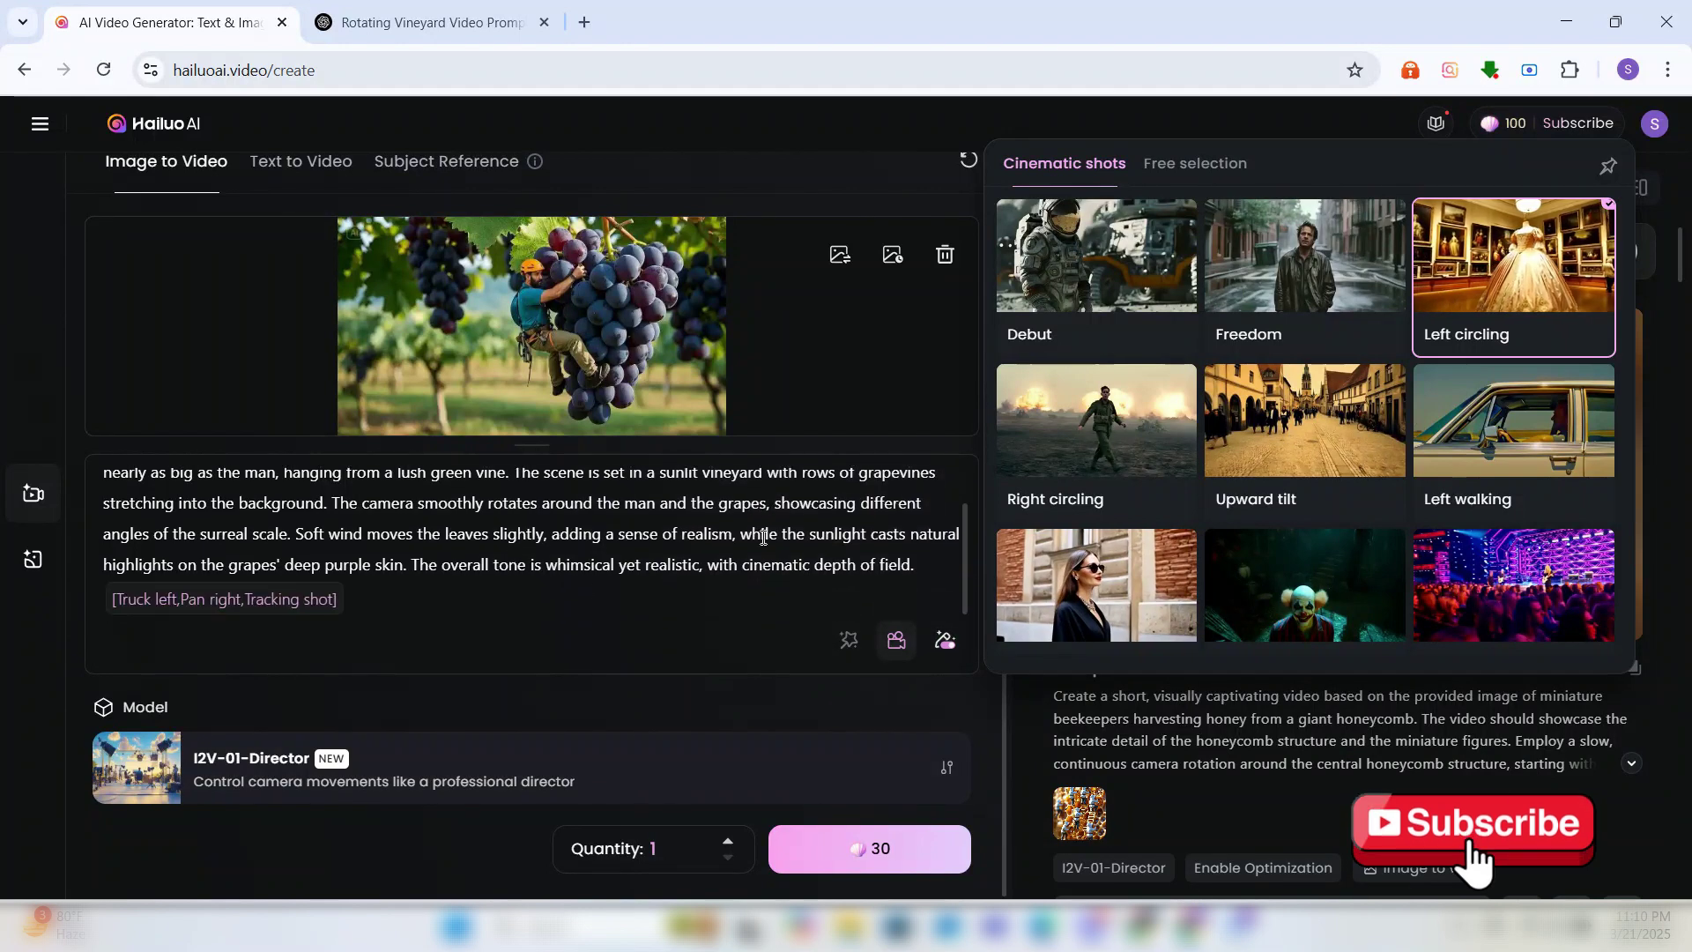
click(560, 692)
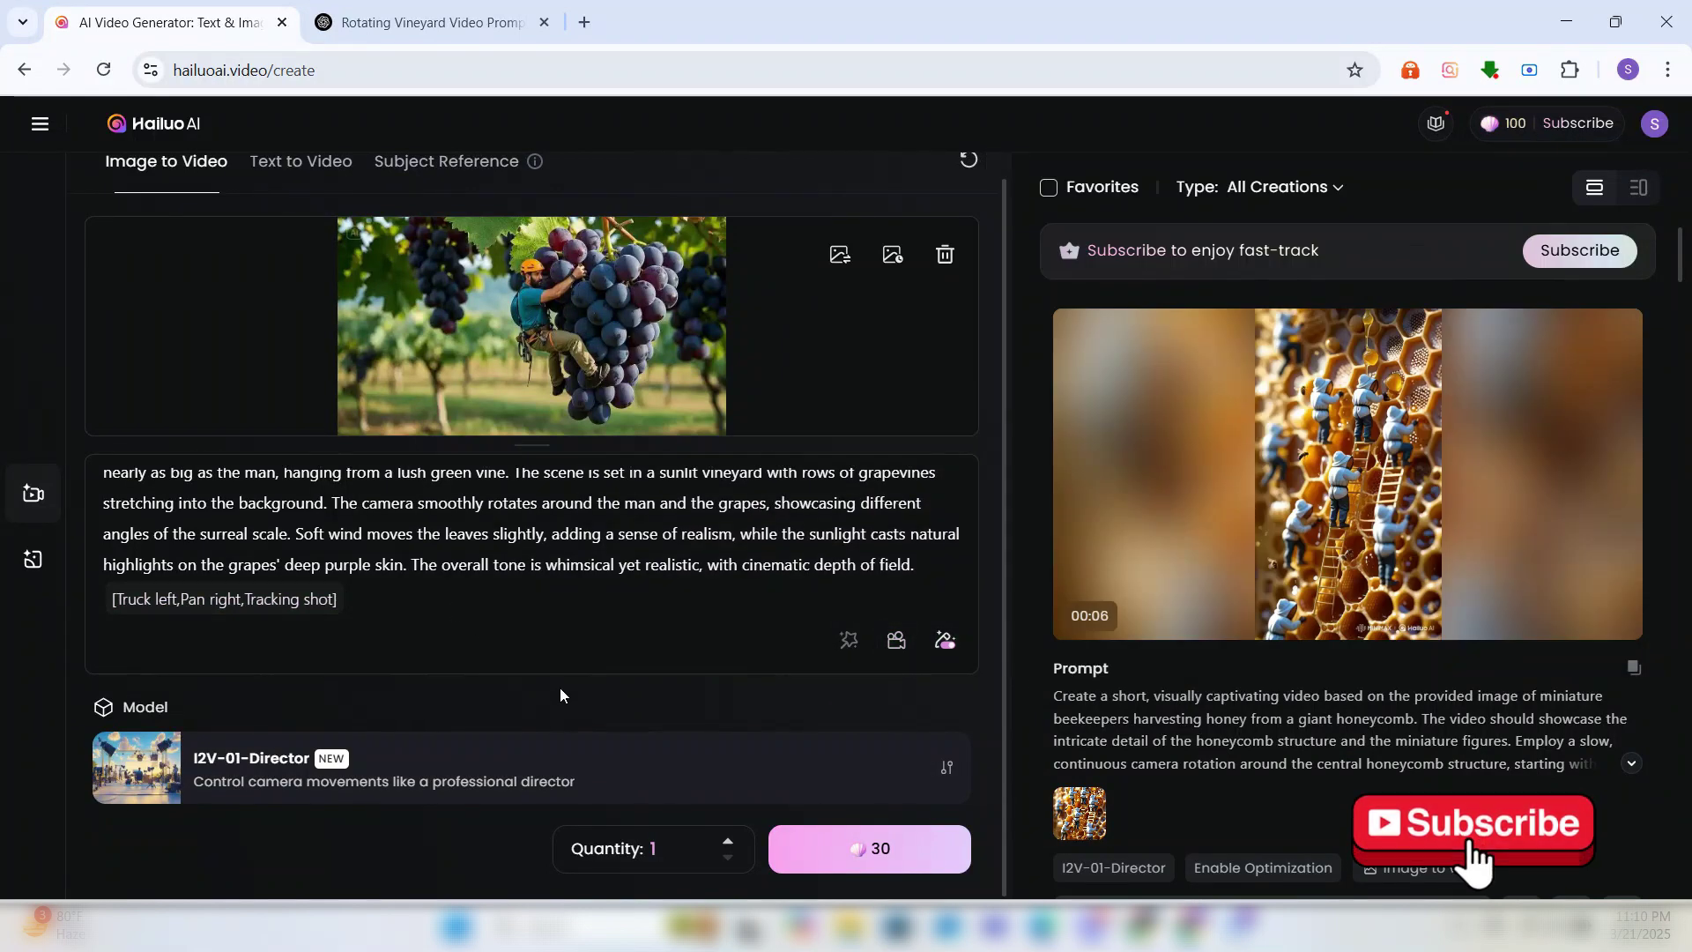
Step: Keep I2V-01-Director selected as the video model
click(899, 849)
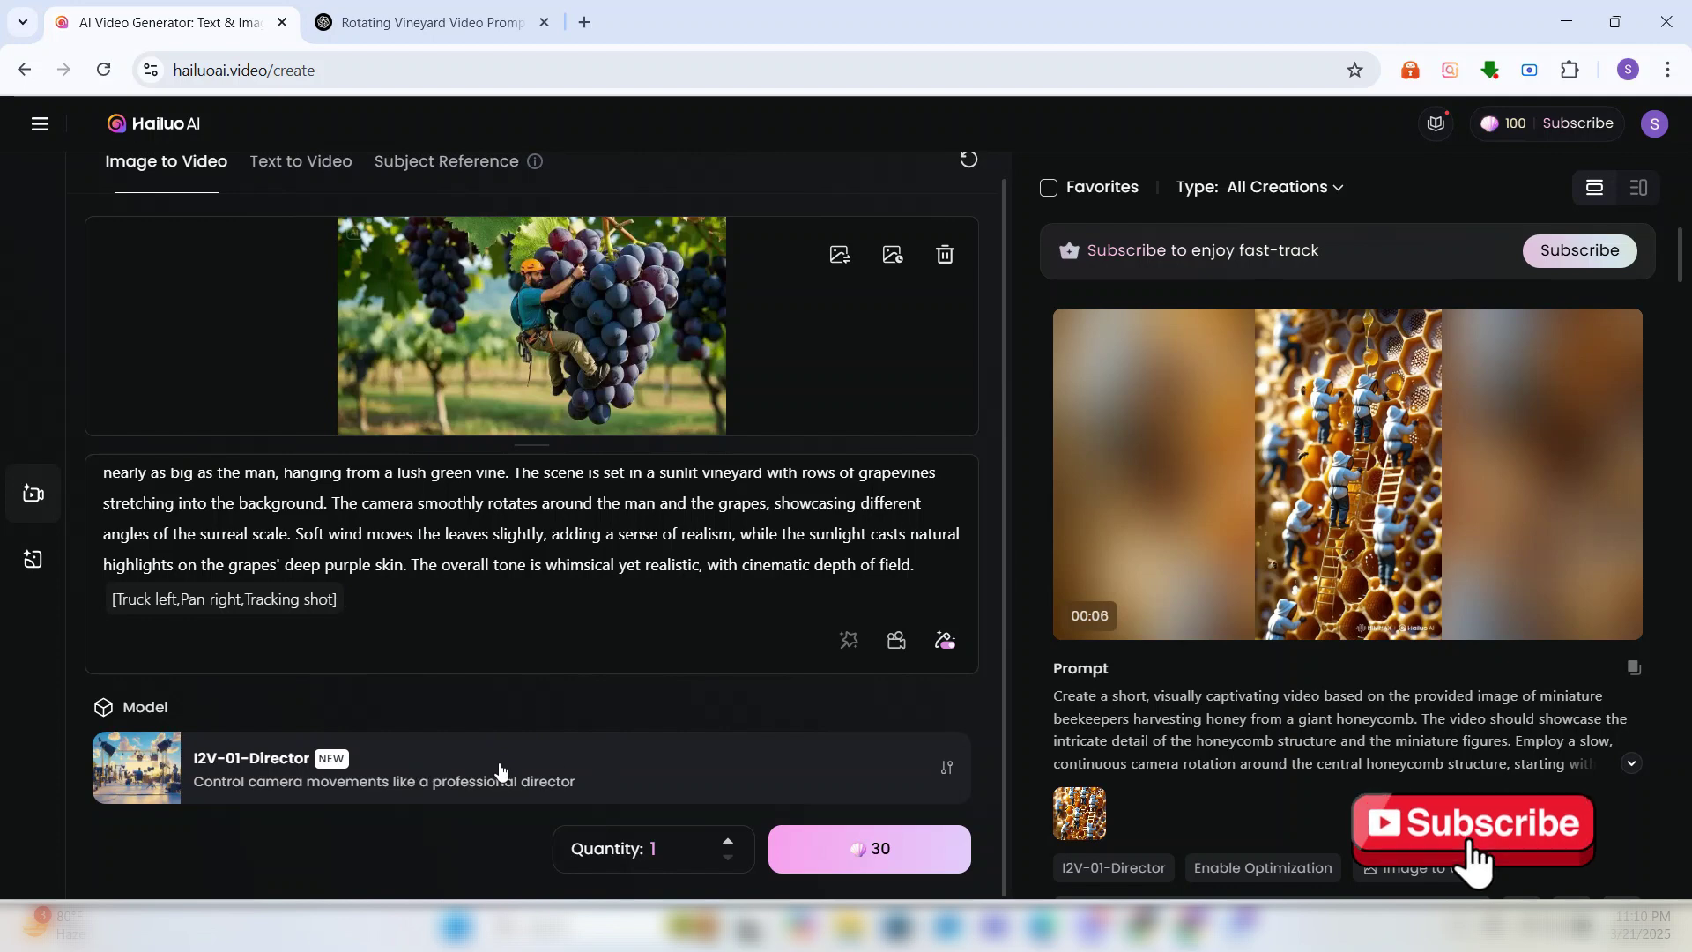
click(690, 791)
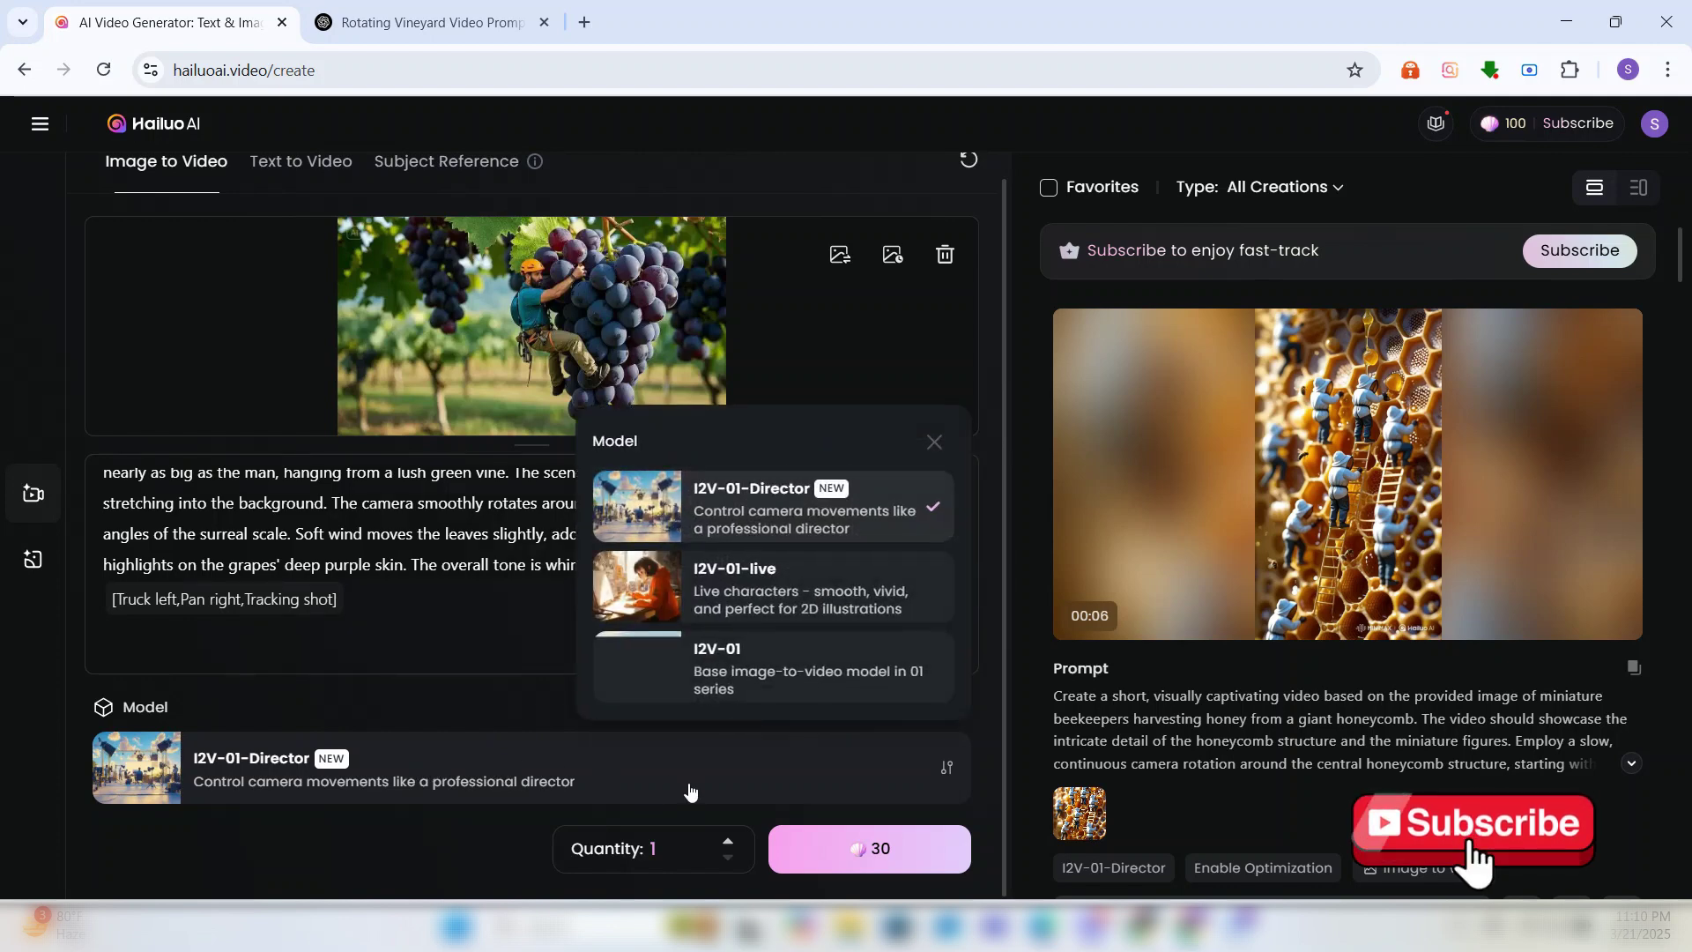
click(723, 521)
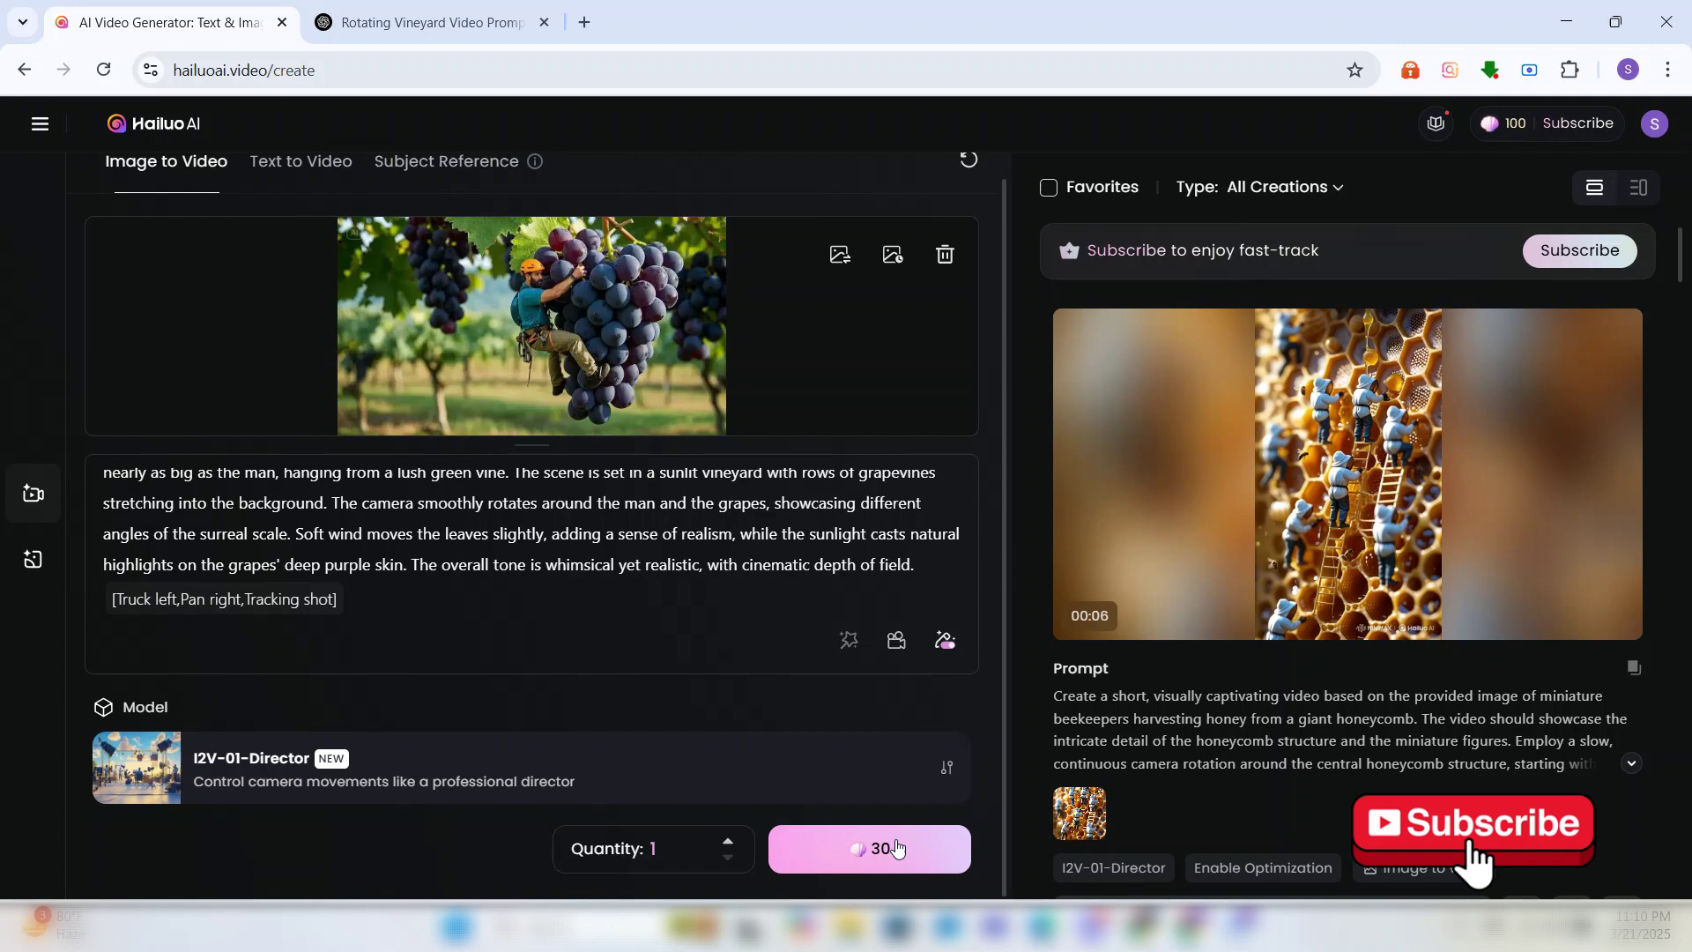